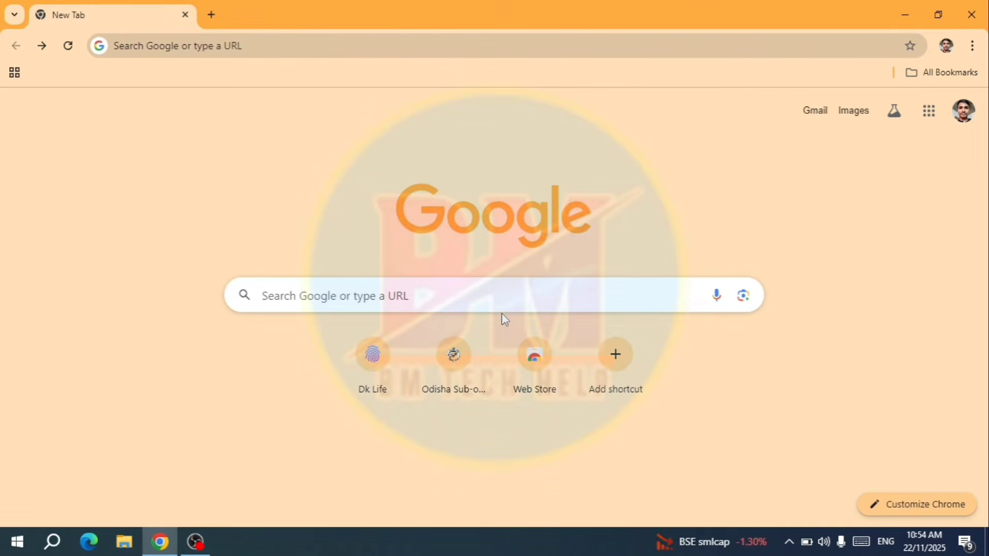
Search Google for 'osssc' and open the official osssc.gov.in result
left_click(496, 300)
type("osssc")
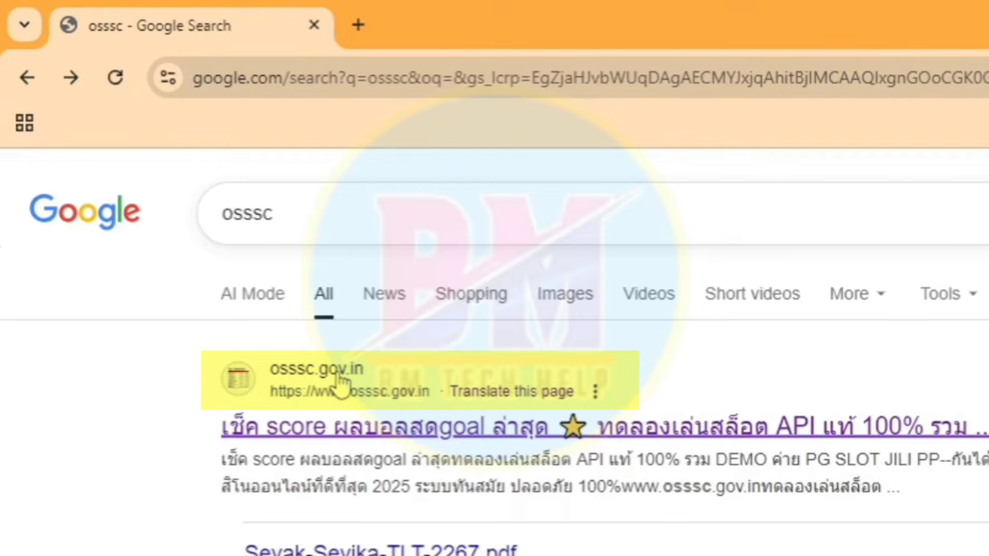
left_click(313, 379)
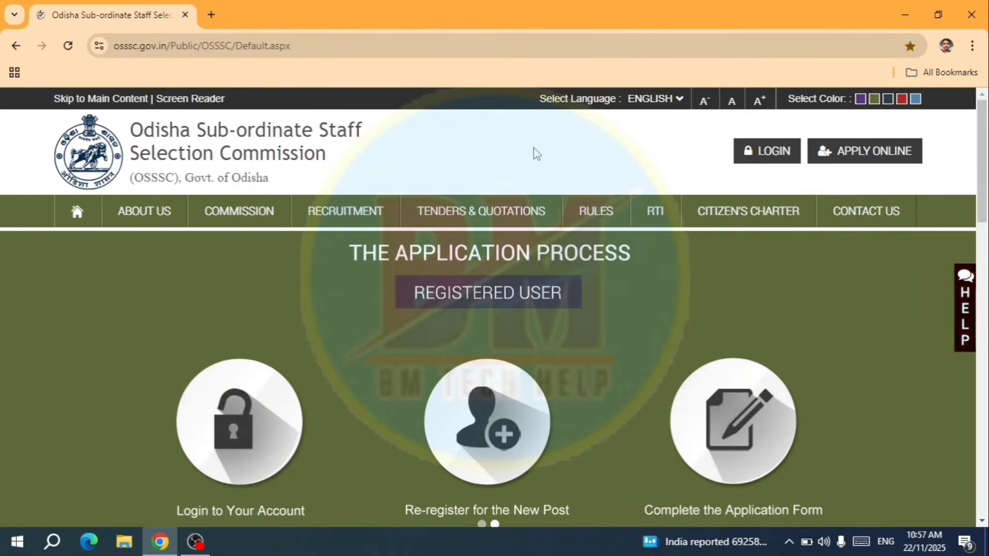
Scroll down and back up to look over the OSSSC home page
scroll(538, 157, "down", 2)
scroll(541, 159, "up", 2)
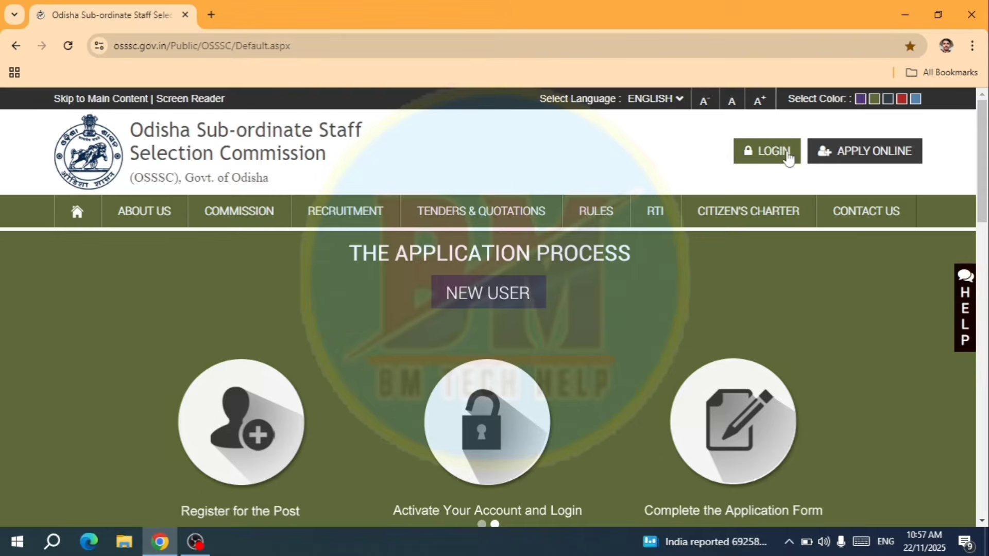
Go to the candidate login page and fill the username with the saved account
left_click(766, 164)
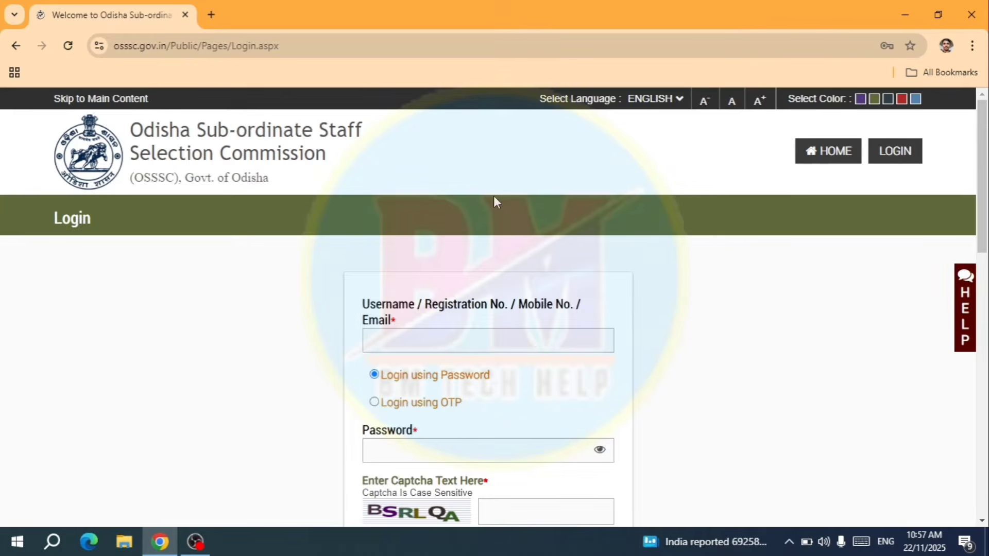
scroll(669, 284, "down", 3)
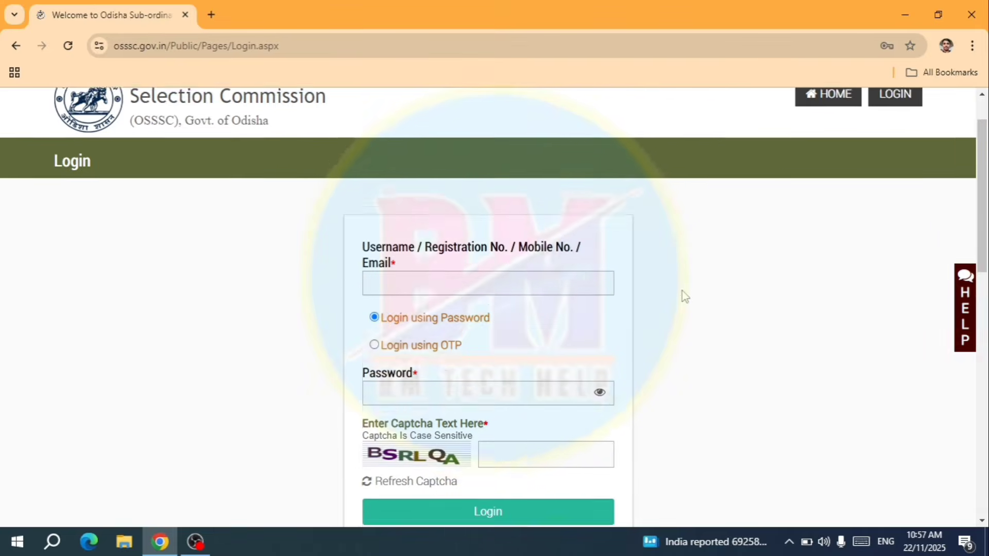
scroll(659, 268, "up", 1)
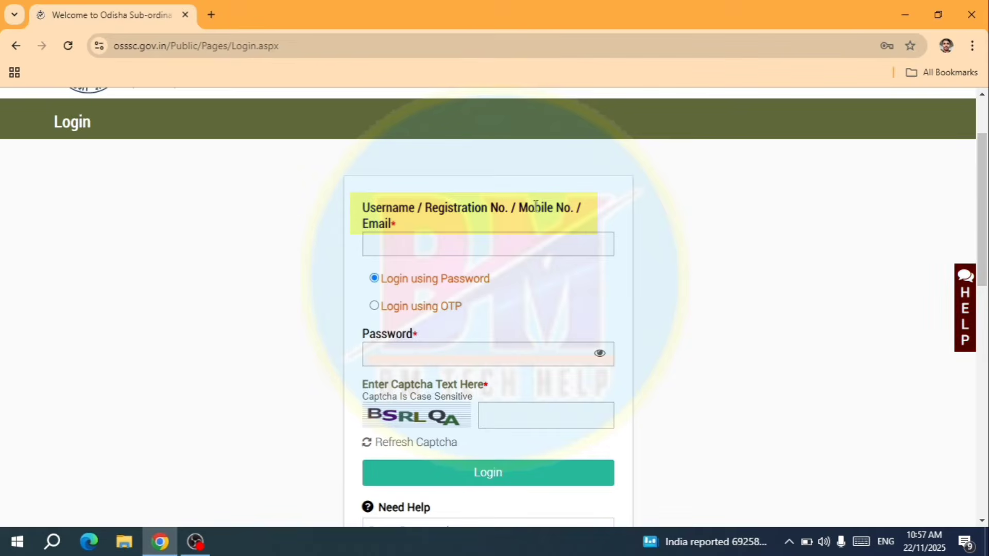
left_click(428, 235)
left_click(467, 269)
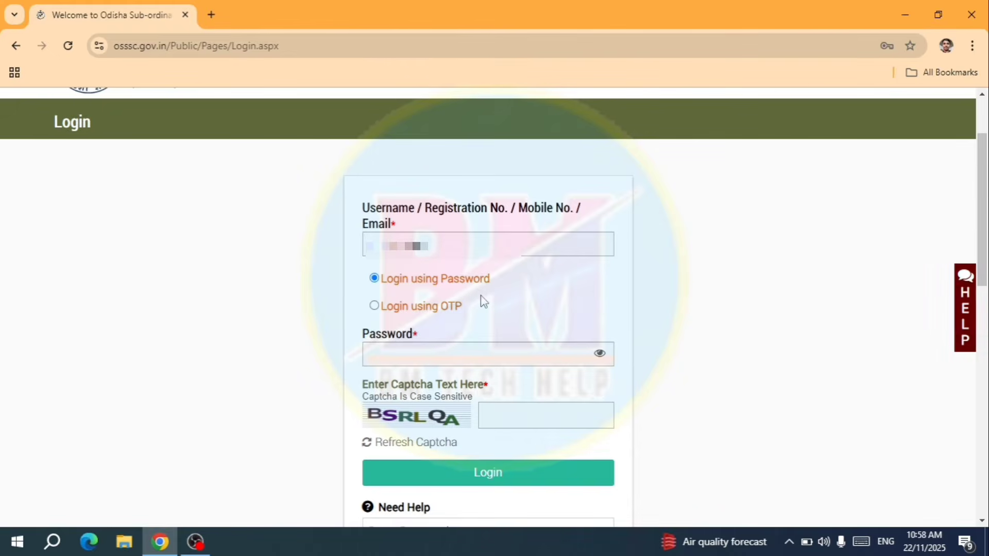
Fill in the saved password and enter the captcha text
scroll(481, 297, "down", 1)
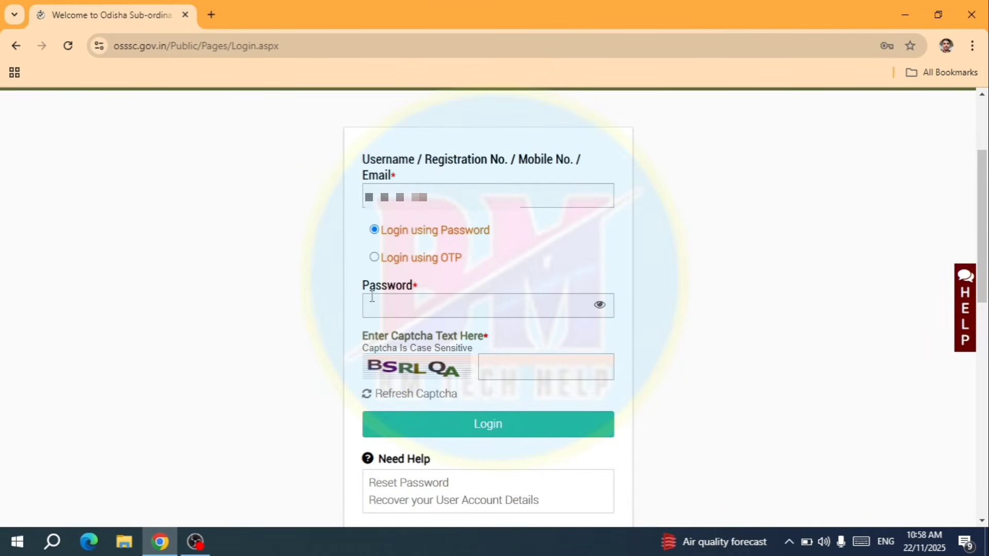
left_click(536, 302)
left_click(558, 334)
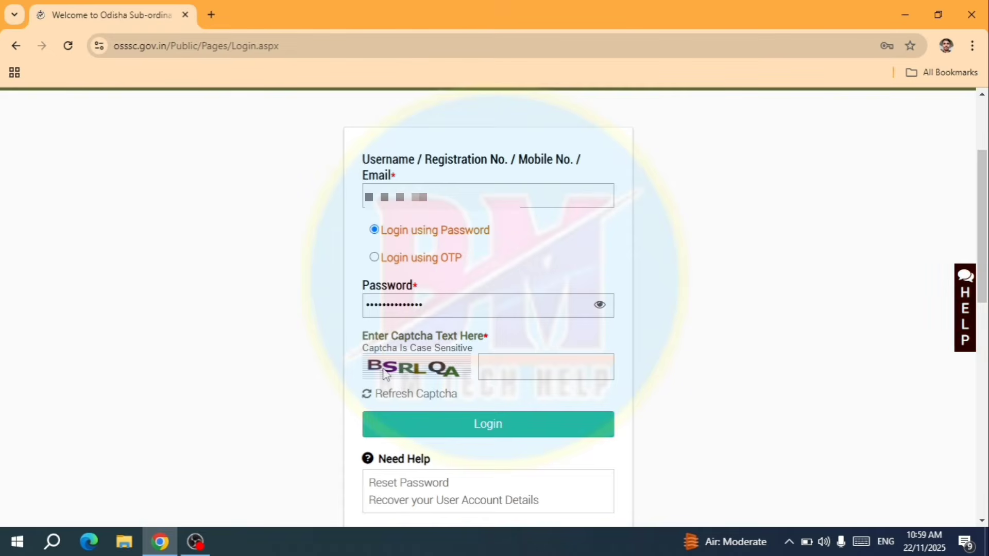
left_click(494, 361)
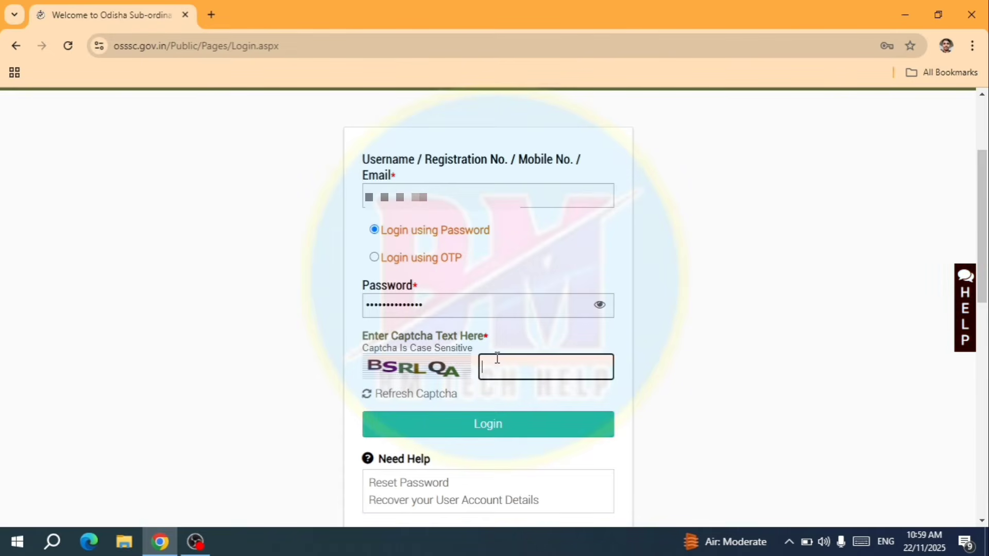
type("BSRLQA")
left_click(549, 401)
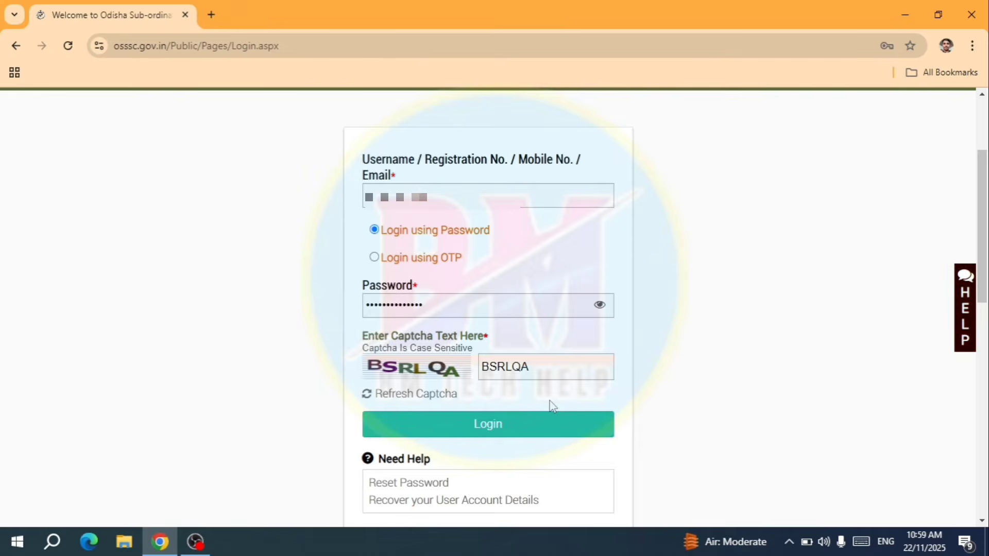
Sign in and scroll the IRMS applicant page to find the CRE-2023(IV) response sheet link
left_click(507, 420)
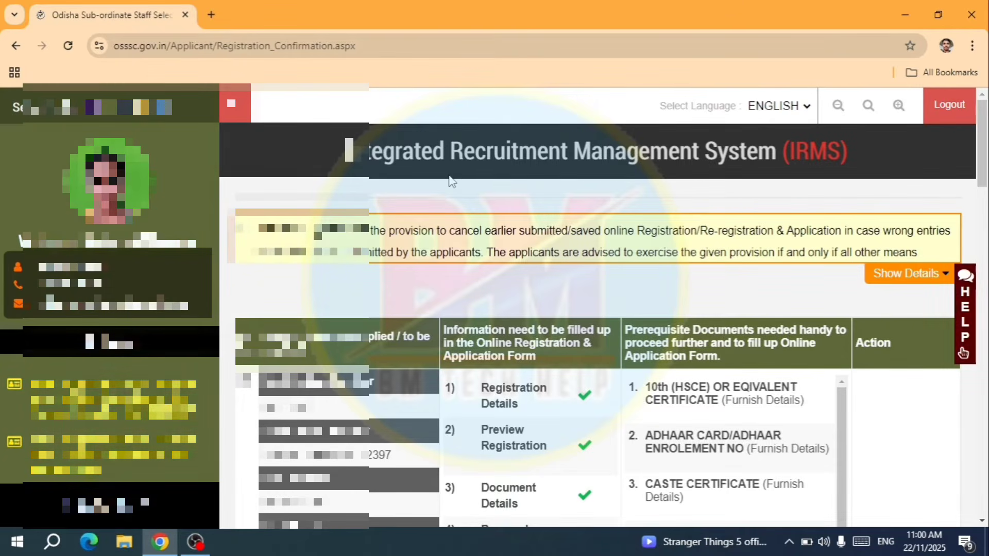
scroll(432, 178, "down", 2)
scroll(433, 175, "up", 2)
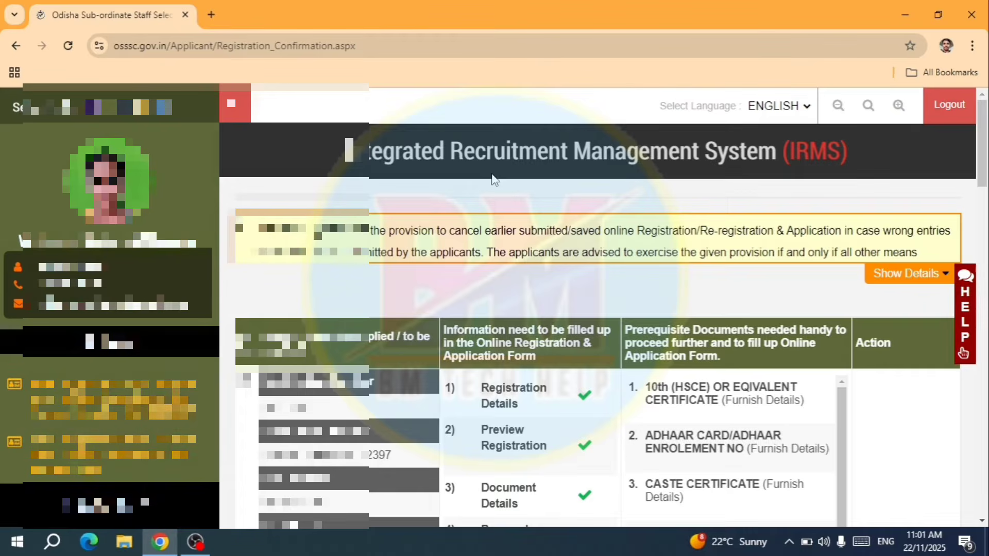
scroll(470, 194, "down", 7)
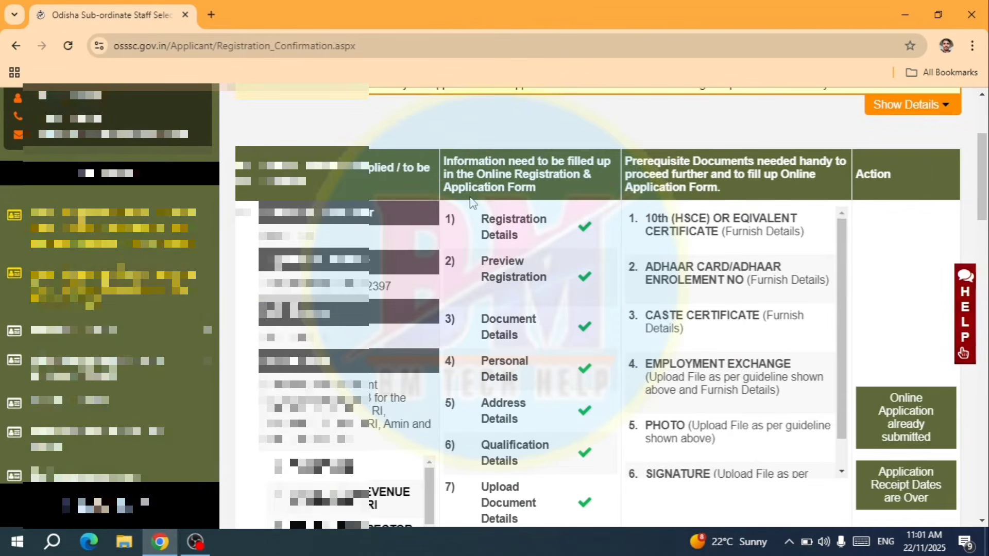
scroll(471, 197, "up", 7)
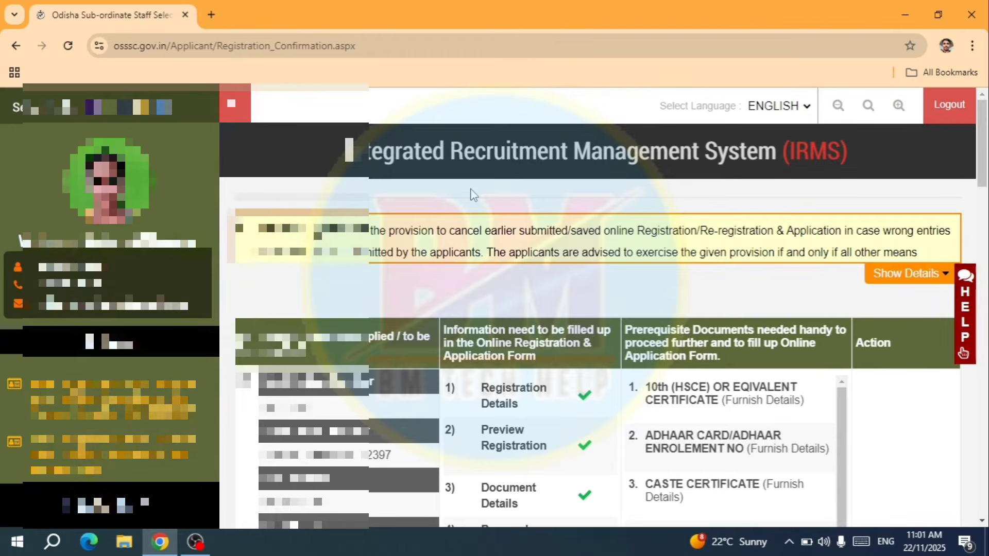
scroll(470, 196, "down", 3)
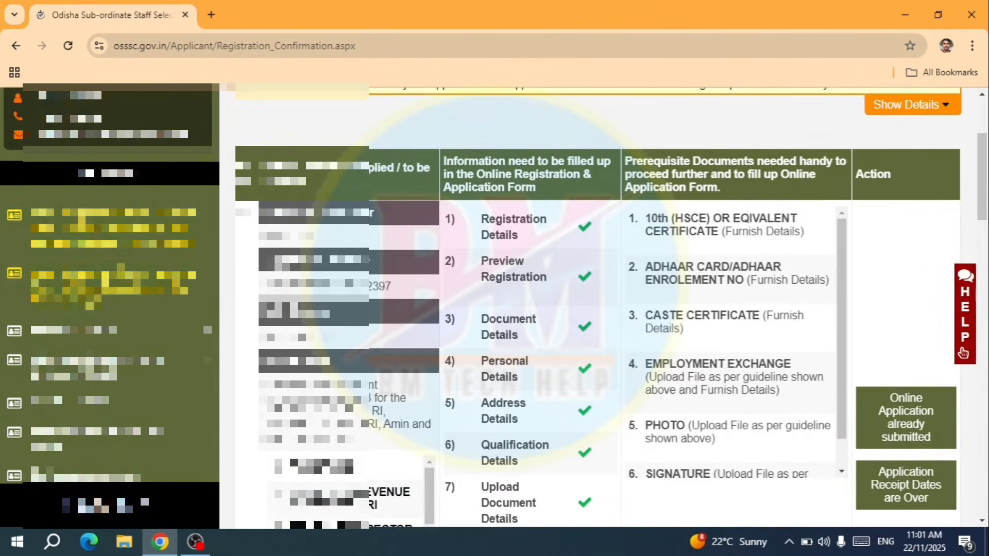
scroll(416, 232, "down", 1)
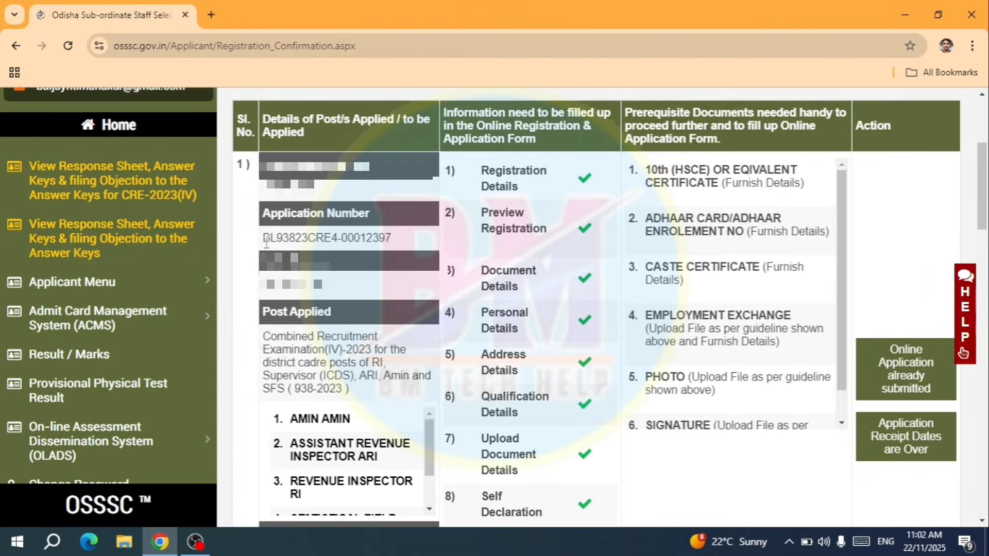
left_click_drag(264, 242, 393, 242)
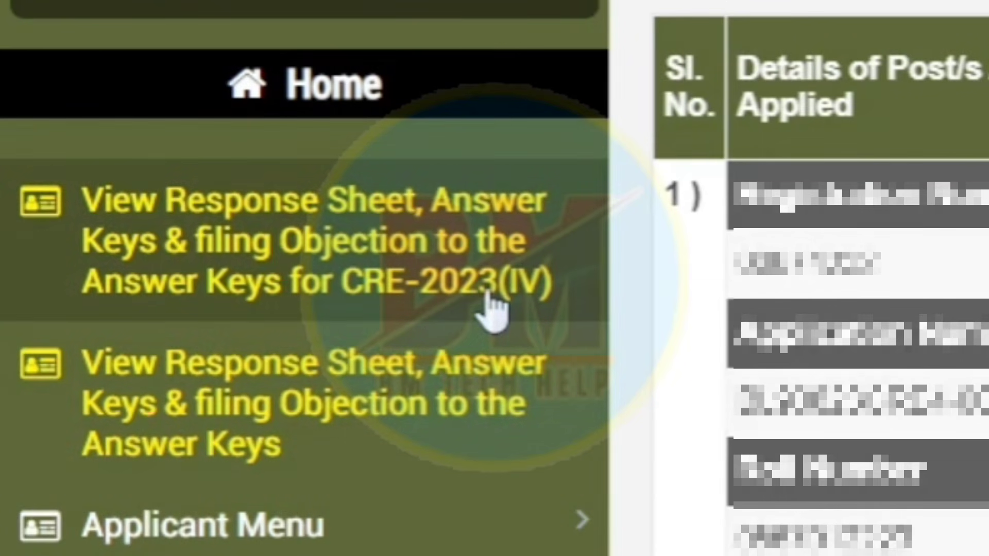
Open the CRE-2023(IV) login, paste the saved application number, and enter the captcha code
left_click(481, 258)
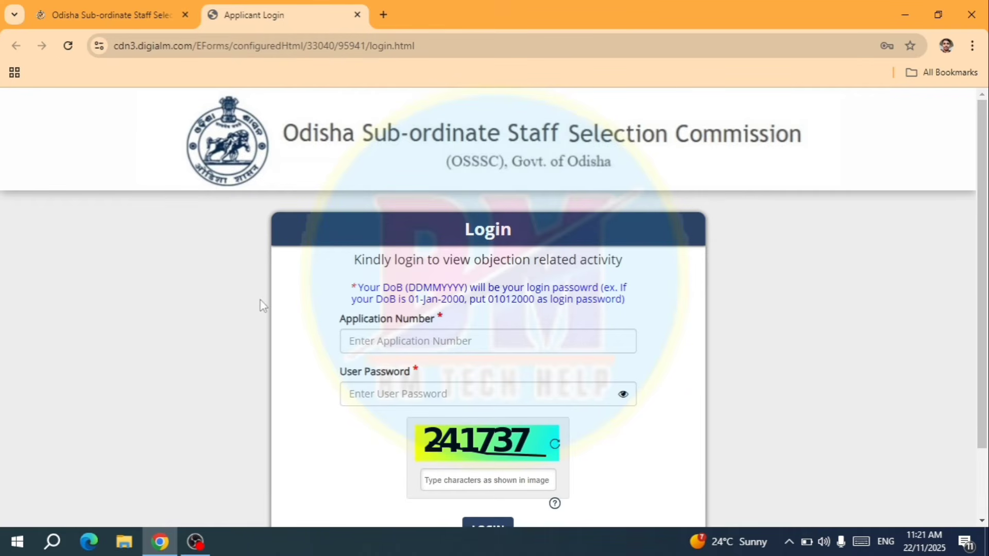
scroll(259, 305, "down", 2)
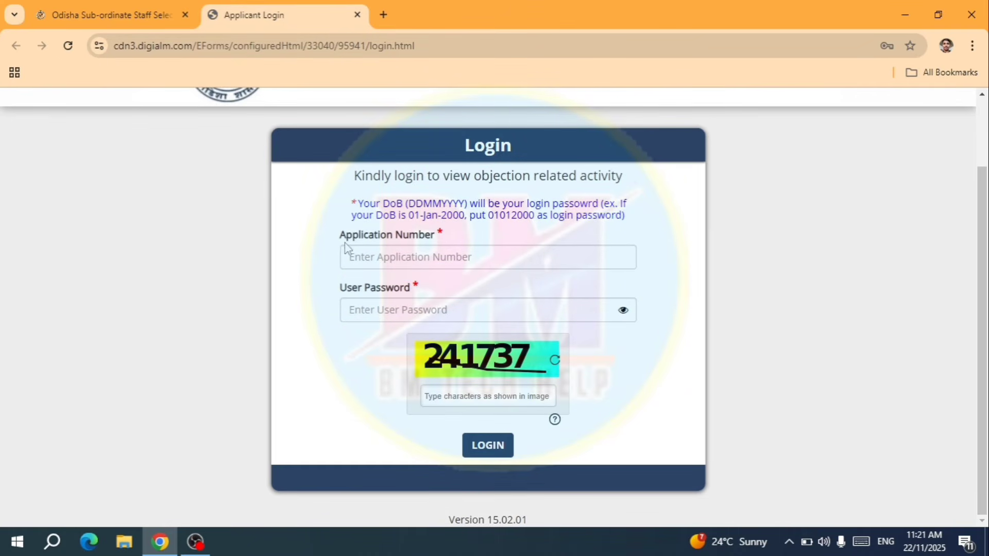
left_click(453, 256)
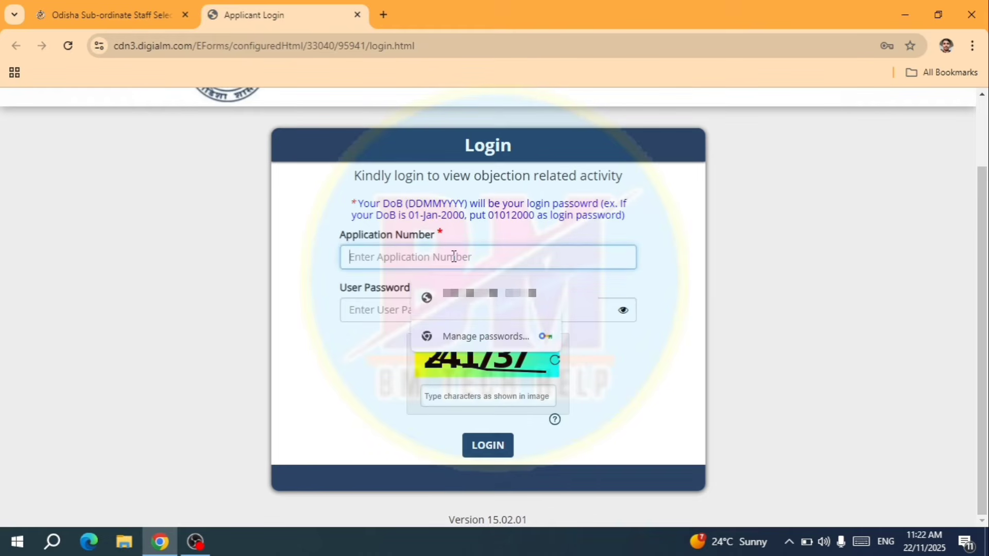
key("ctrl+v")
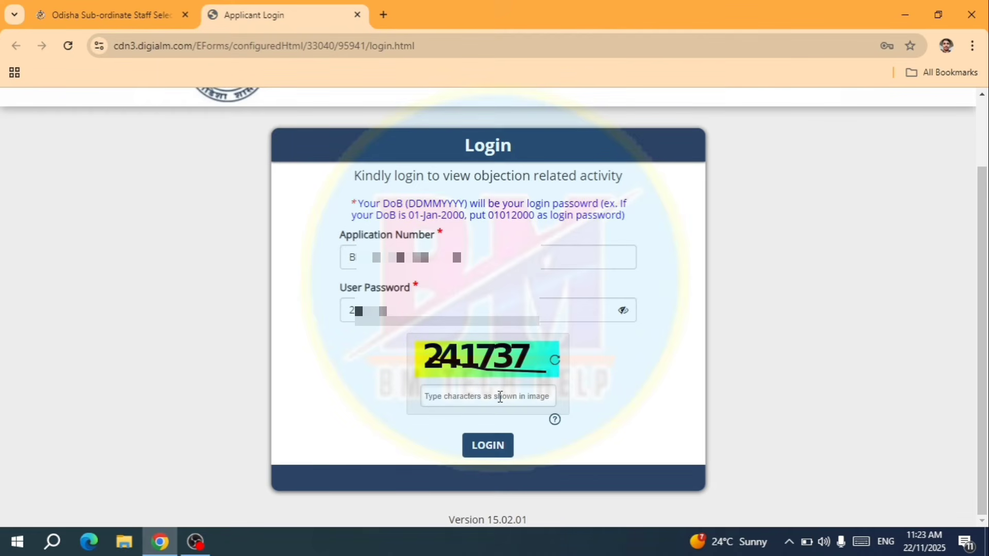
type("241737")
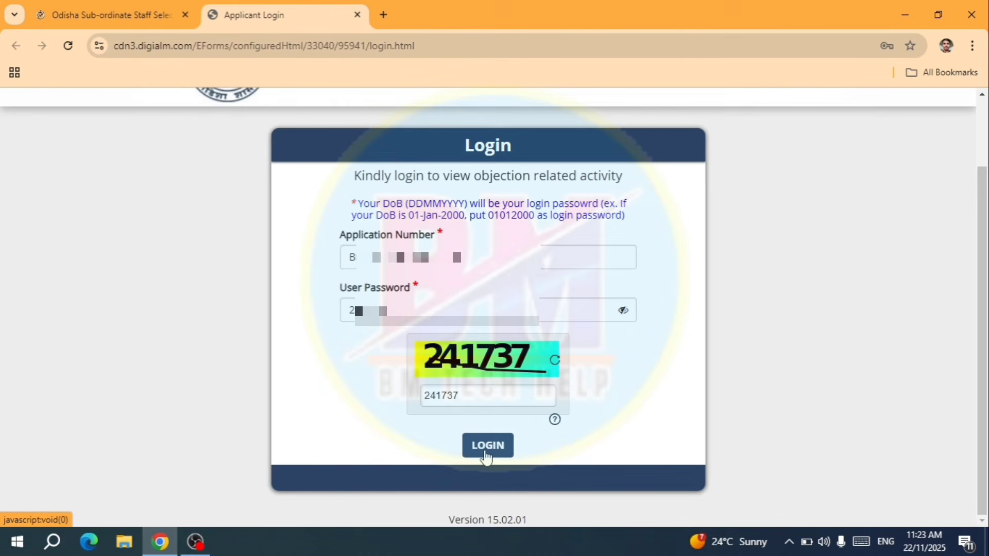
Log in to the objection portal and show the Candidate Response section
left_click(487, 446)
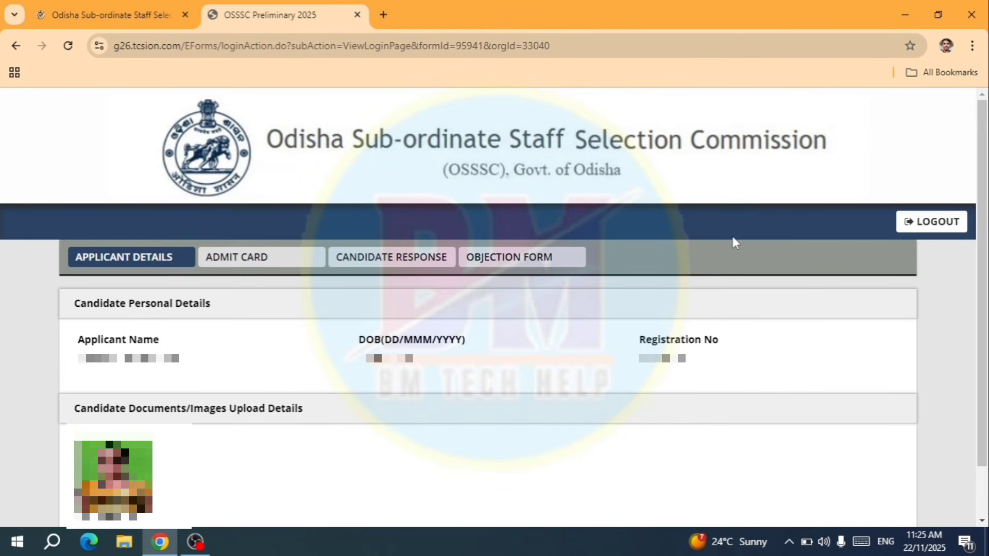
scroll(734, 238, "down", 1)
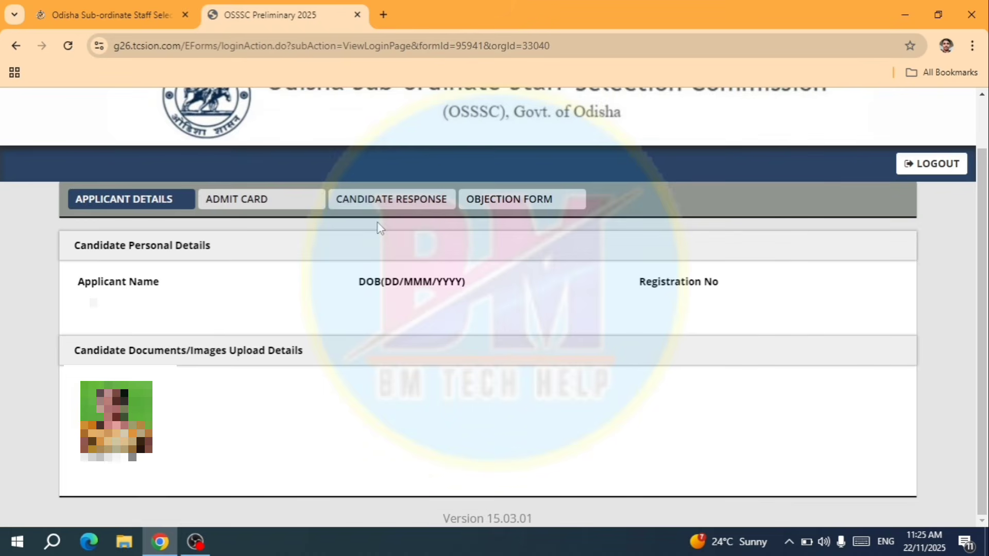
left_click(403, 201)
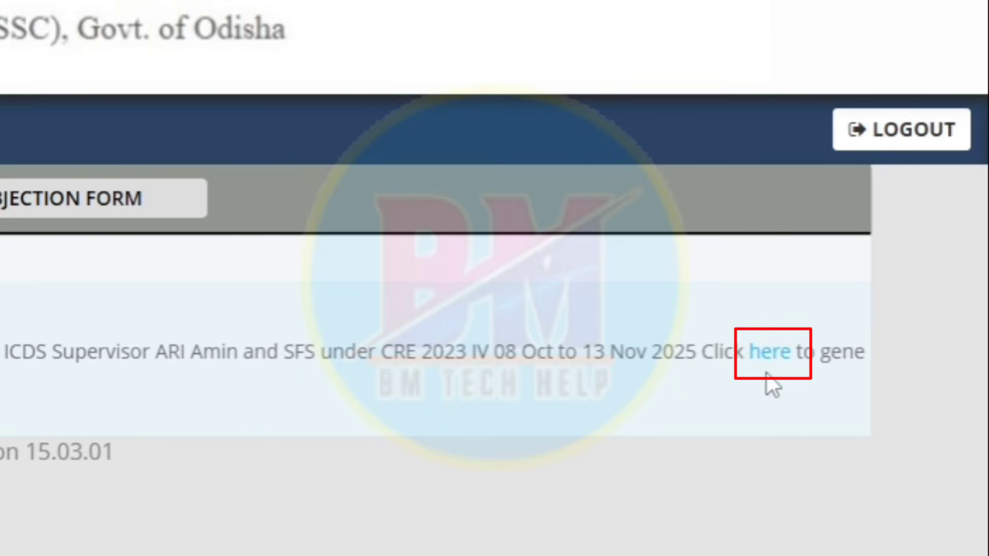
Open the response sheet in a new tab and scroll to the Mathematics questions
left_click(769, 354)
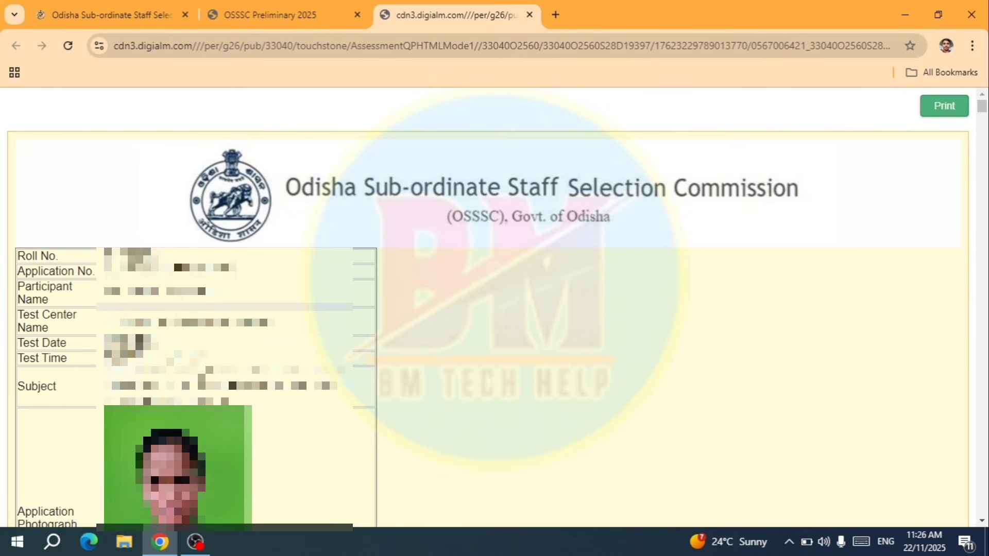
scroll(97, 205, "down", 2)
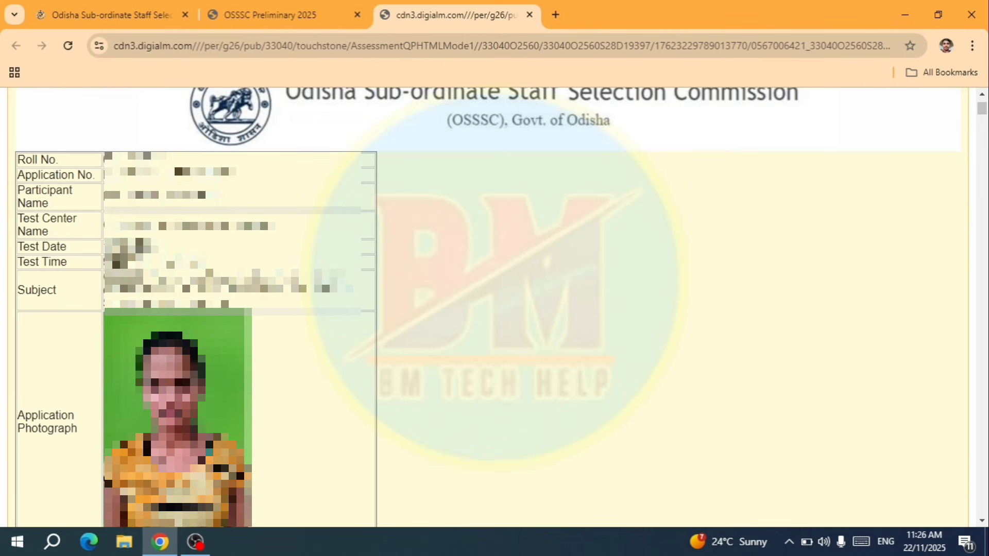
scroll(441, 325, "down", 7)
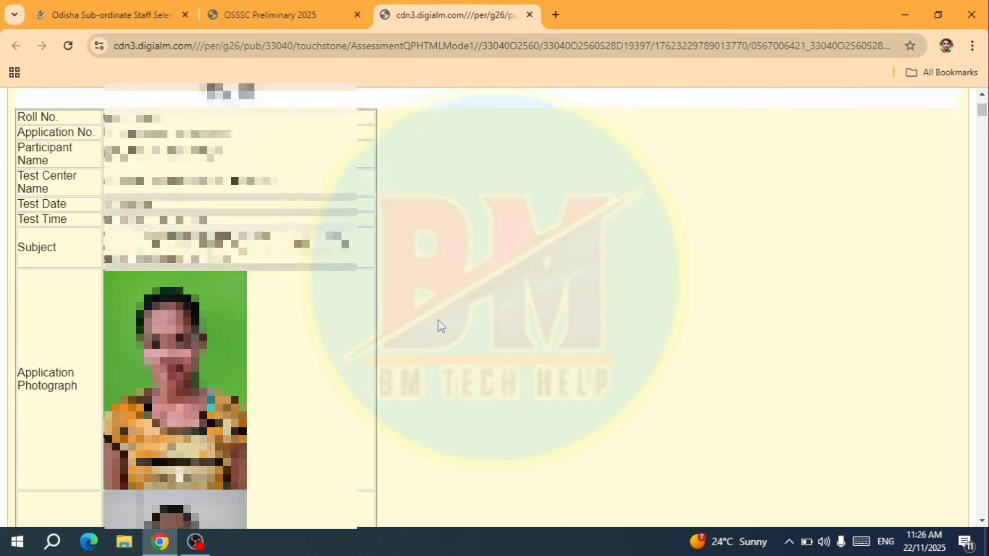
scroll(441, 326, "down", 5)
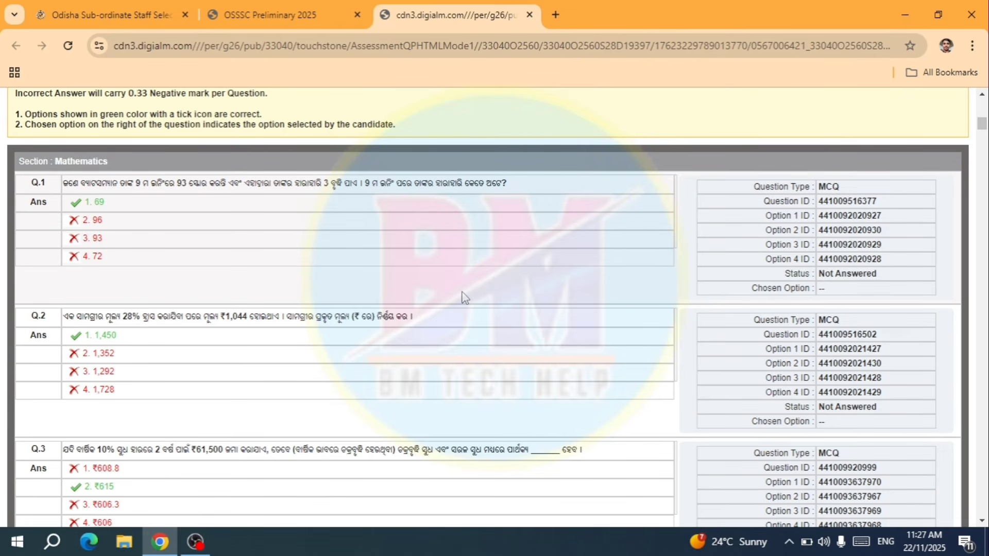
scroll(438, 288, "down", 2)
scroll(446, 291, "down", 3)
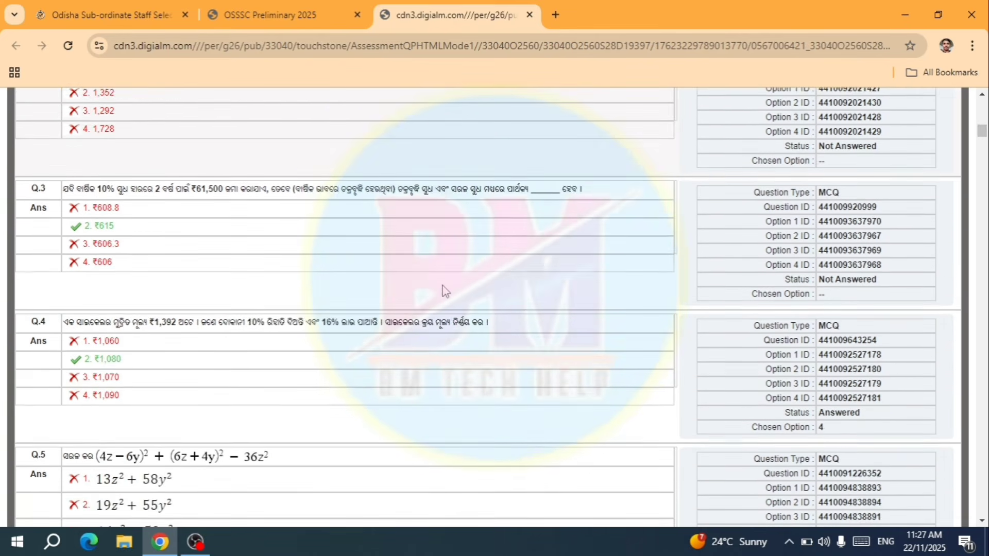
scroll(505, 341, "down", 3)
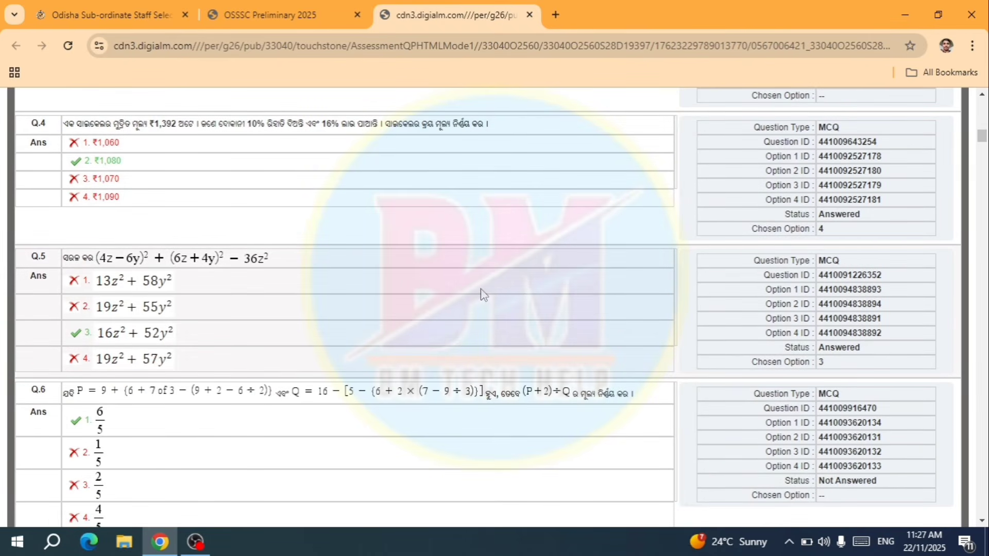
scroll(481, 294, "up", 15)
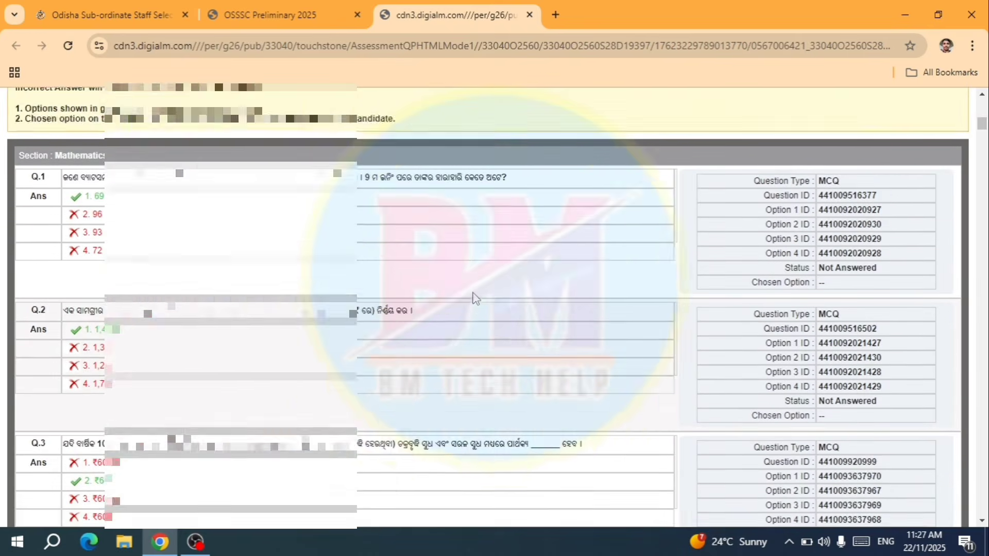
scroll(480, 297, "up", 6)
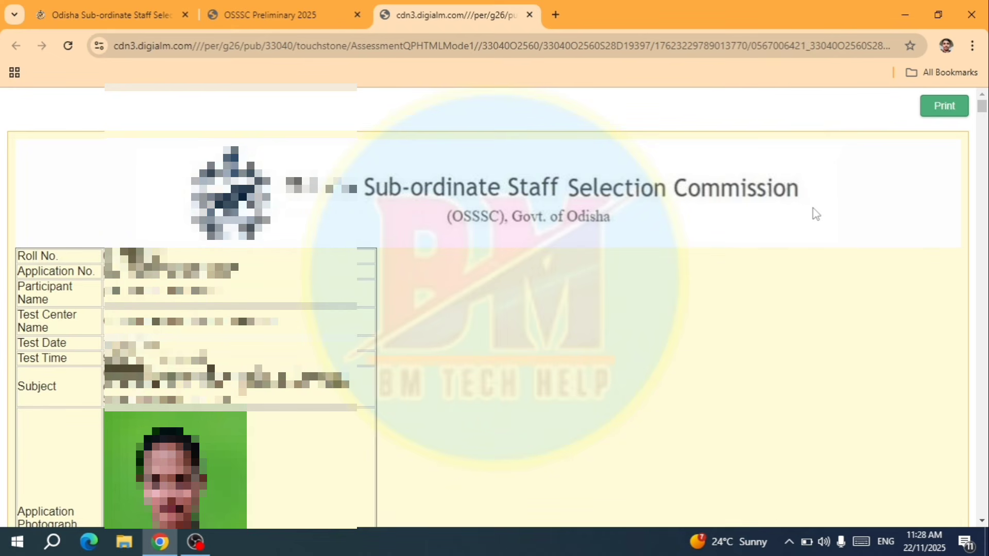
scroll(816, 213, "down", 8)
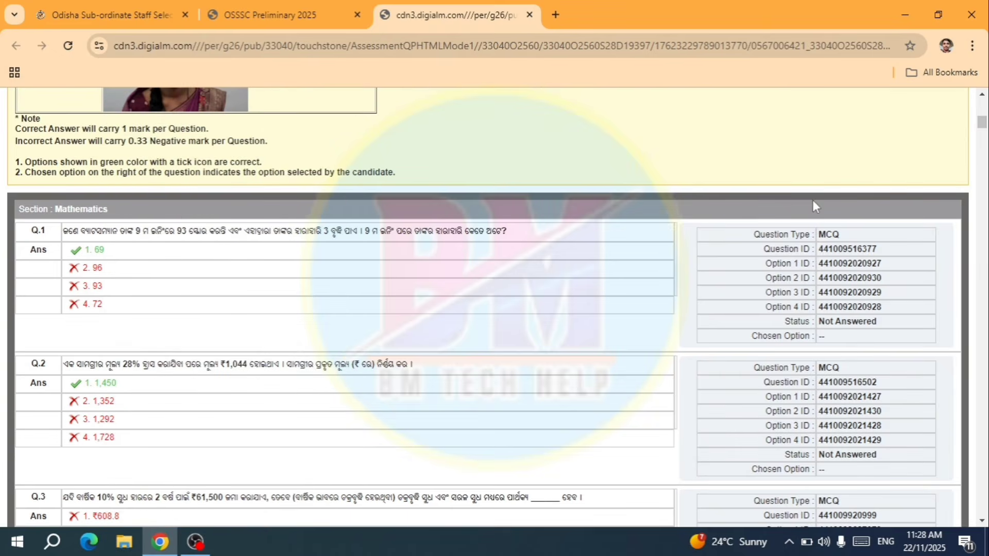